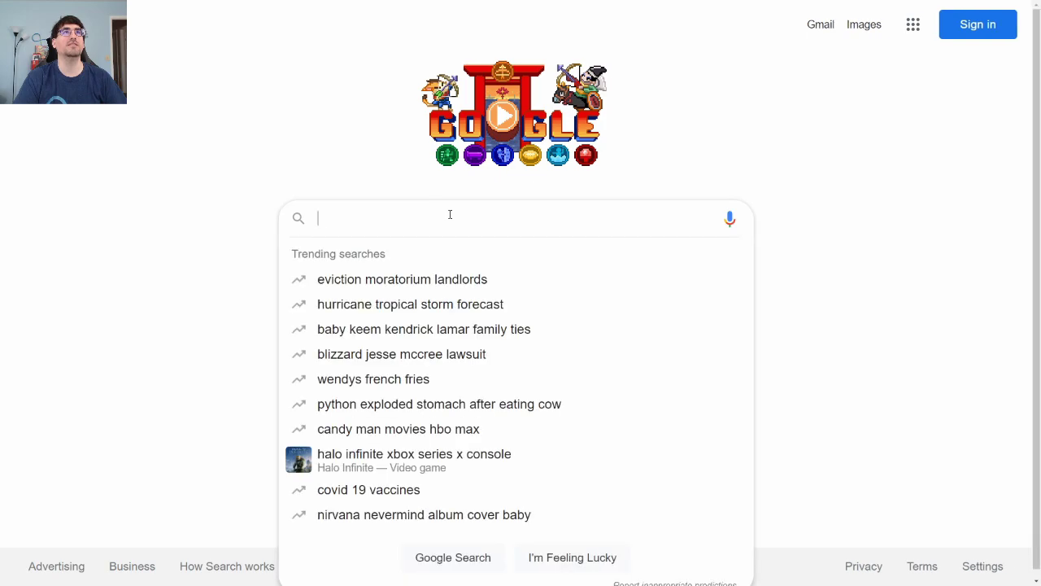
Search the web for itch.io and open the itch.io website
text(itch.io)
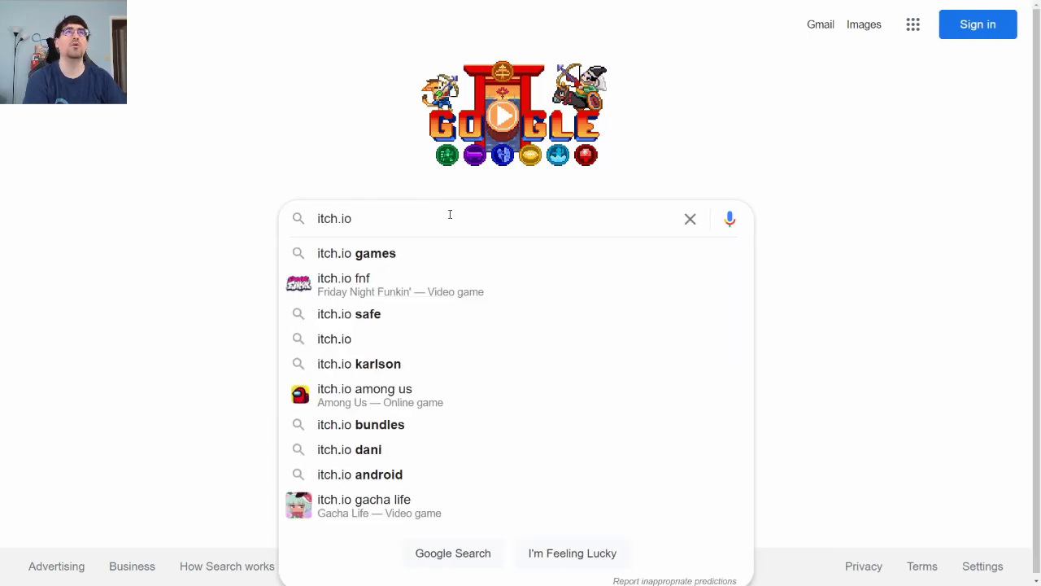
key(Return)
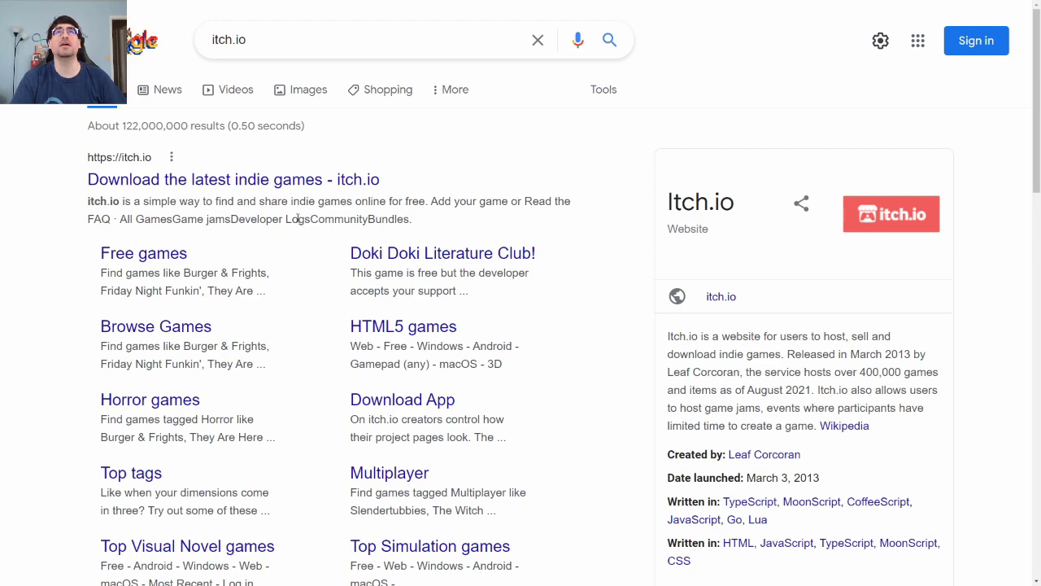
click(281, 180)
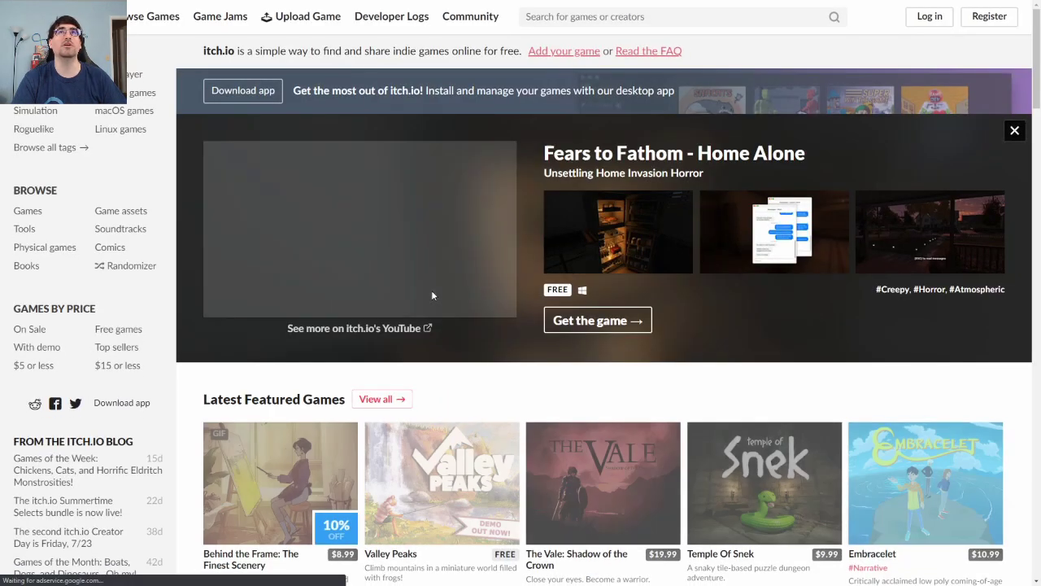
Open the itch.io account registration form and mark the interest in distributing content
click(974, 20)
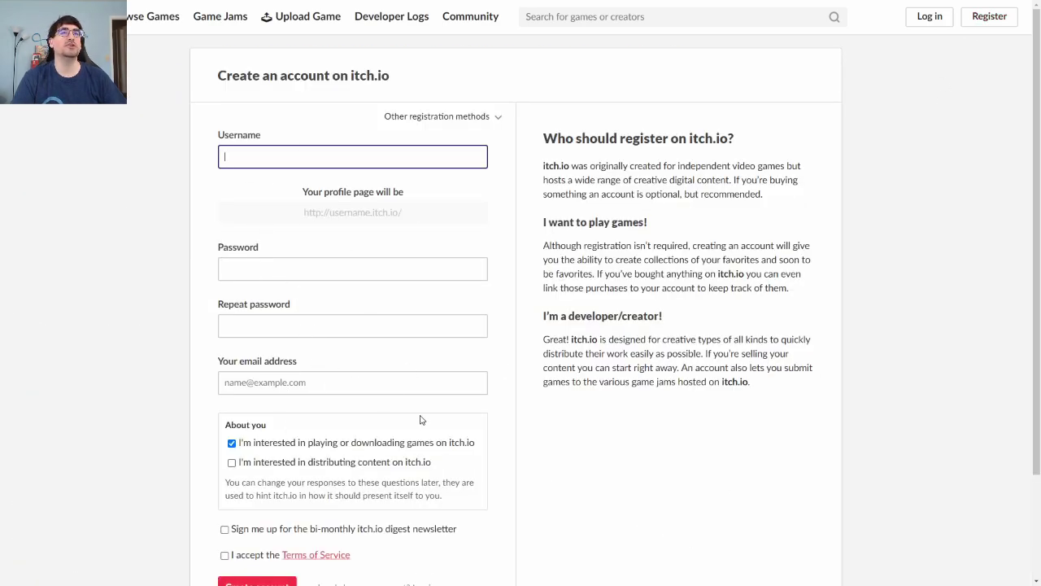
scroll(496, 459, down, 1)
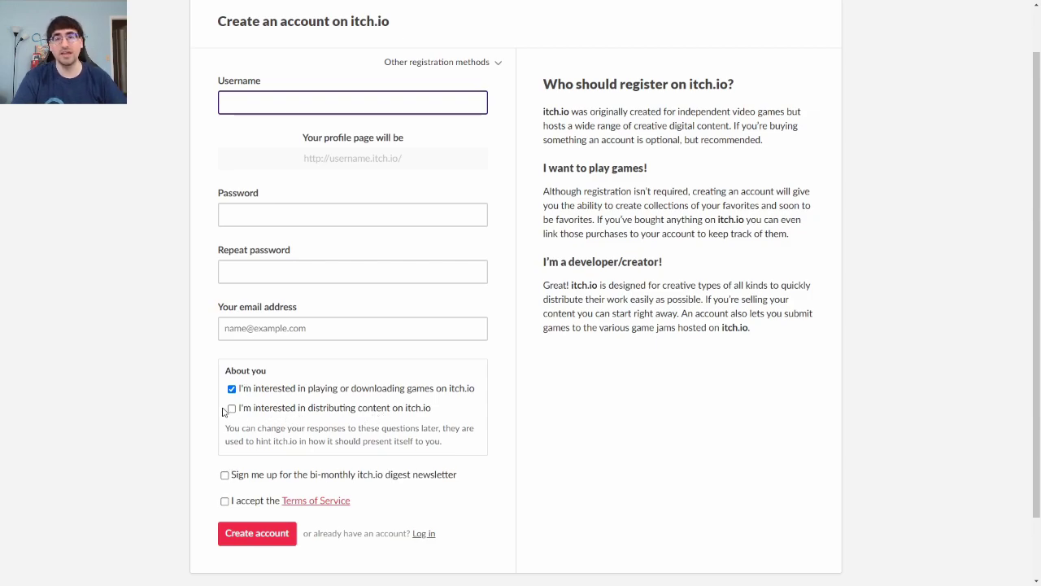
click(232, 409)
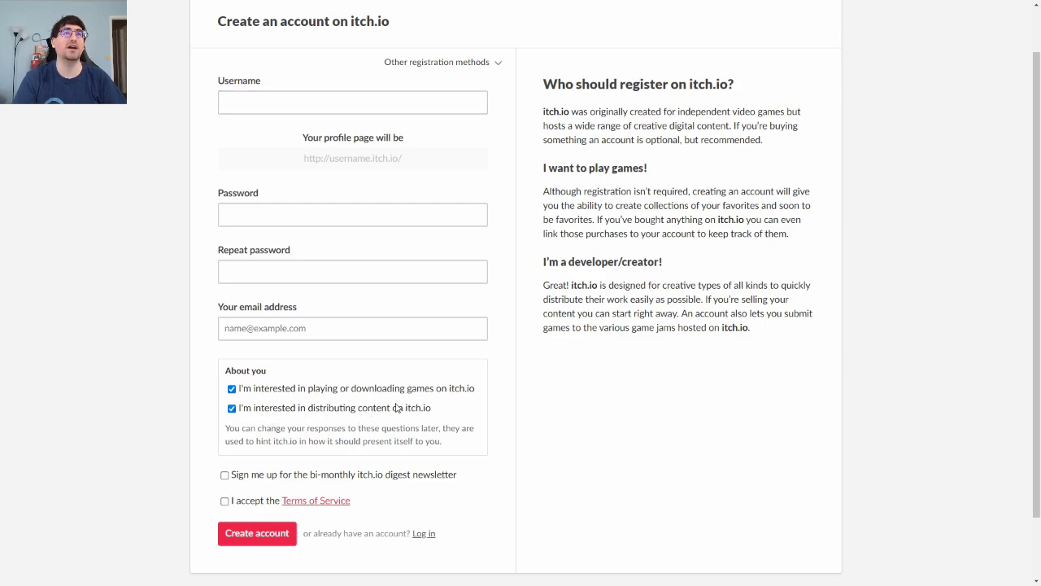
scroll(633, 392, up, 1)
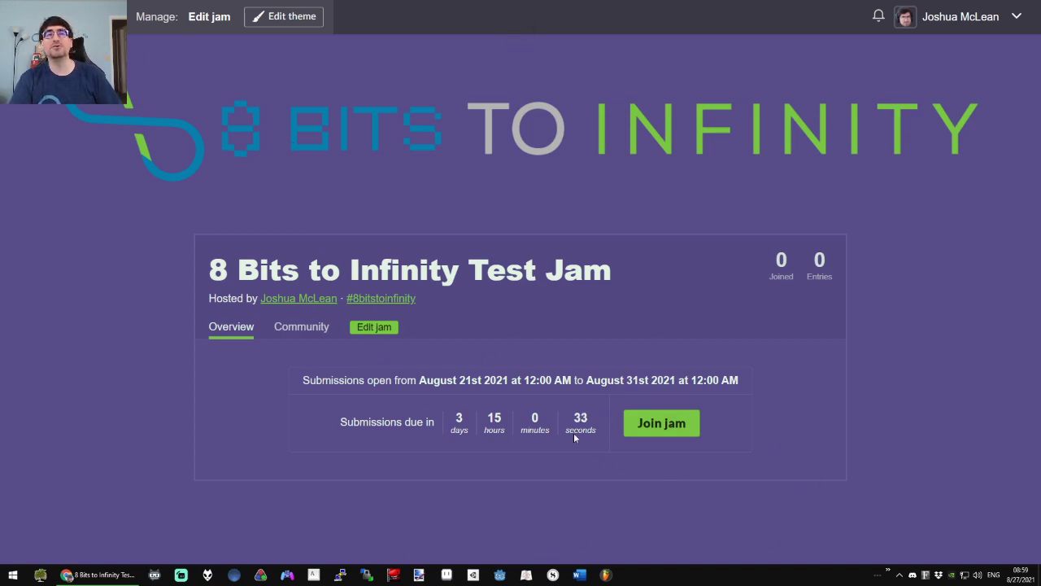
Join the 8 Bits to Infinity Test Jam from its overview page
mouse_move(537, 379)
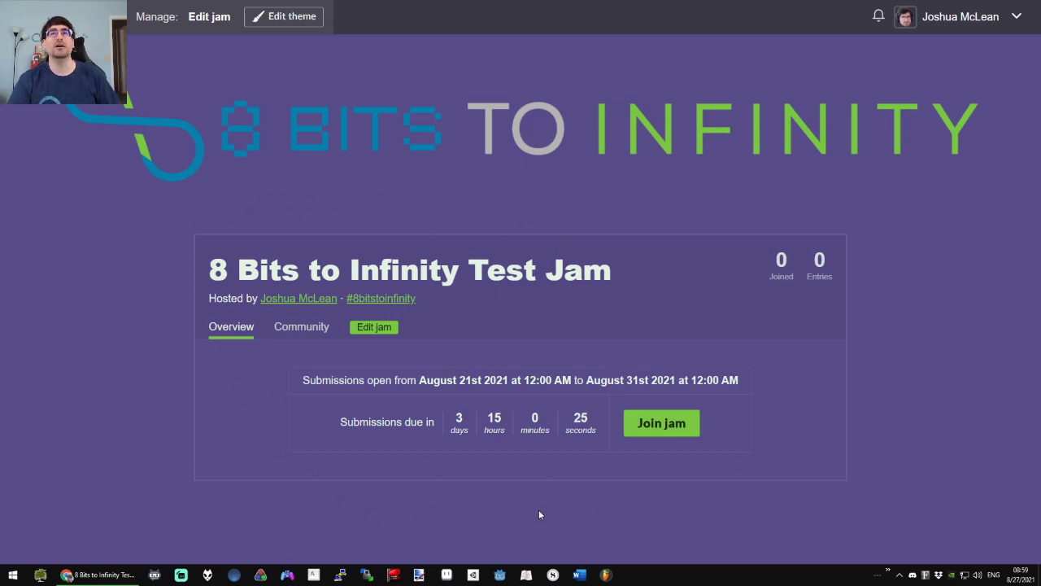
click(662, 431)
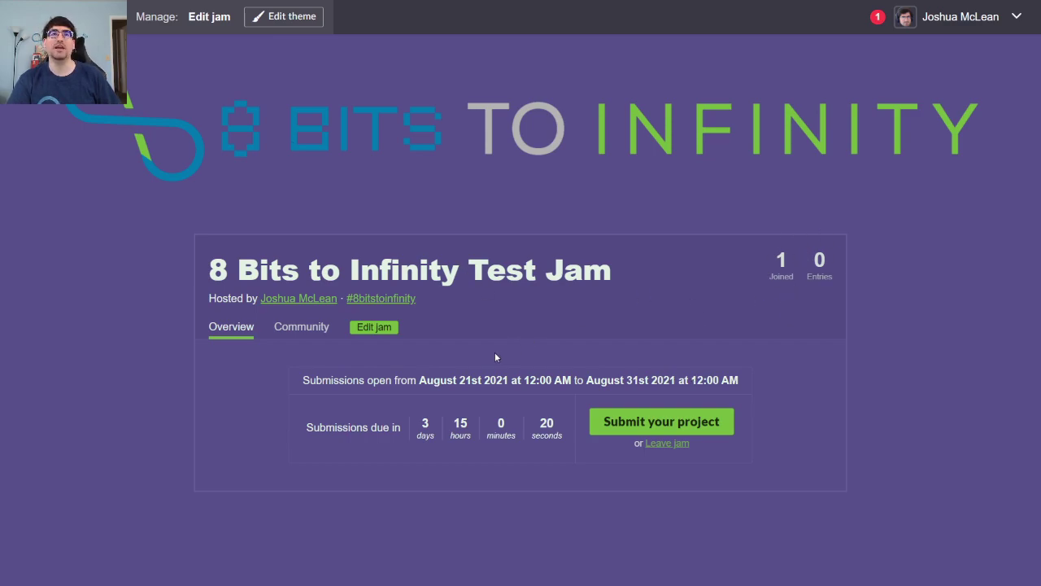
mouse_move(438, 387)
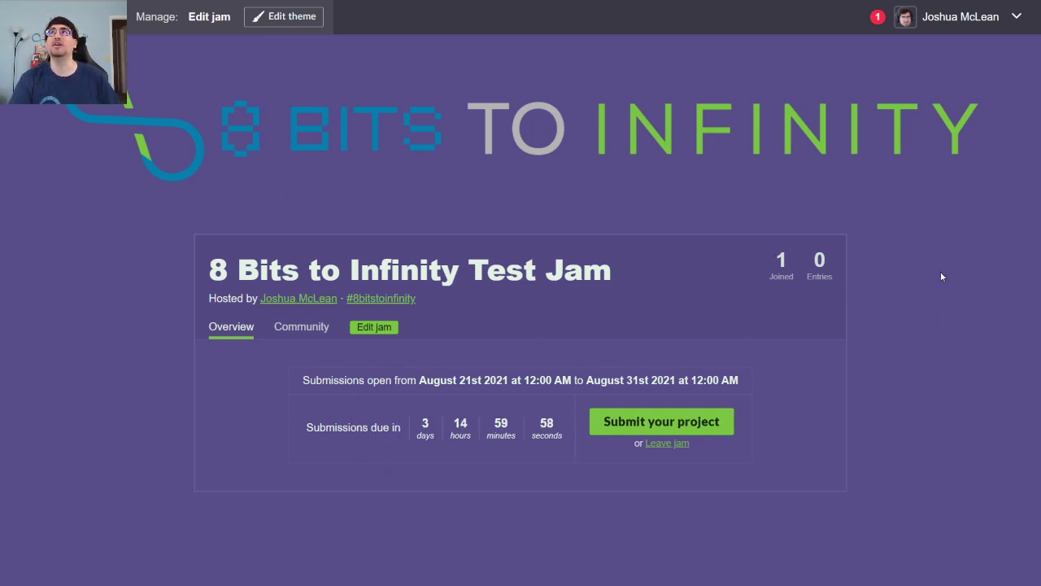
Create a new project titled Test Game with the description "Foobar!" and save it with Draft visibility
click(1015, 16)
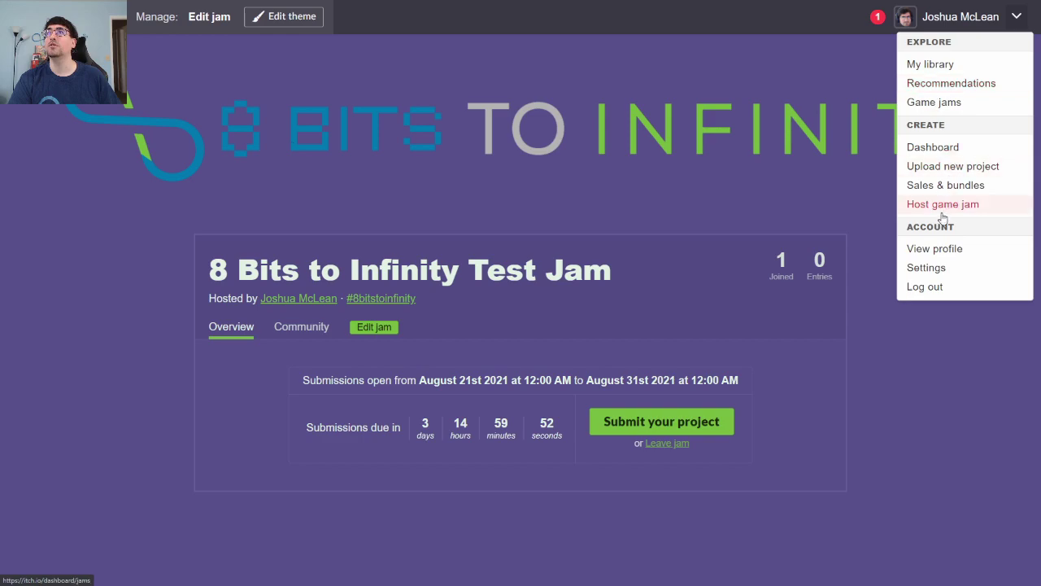
click(932, 168)
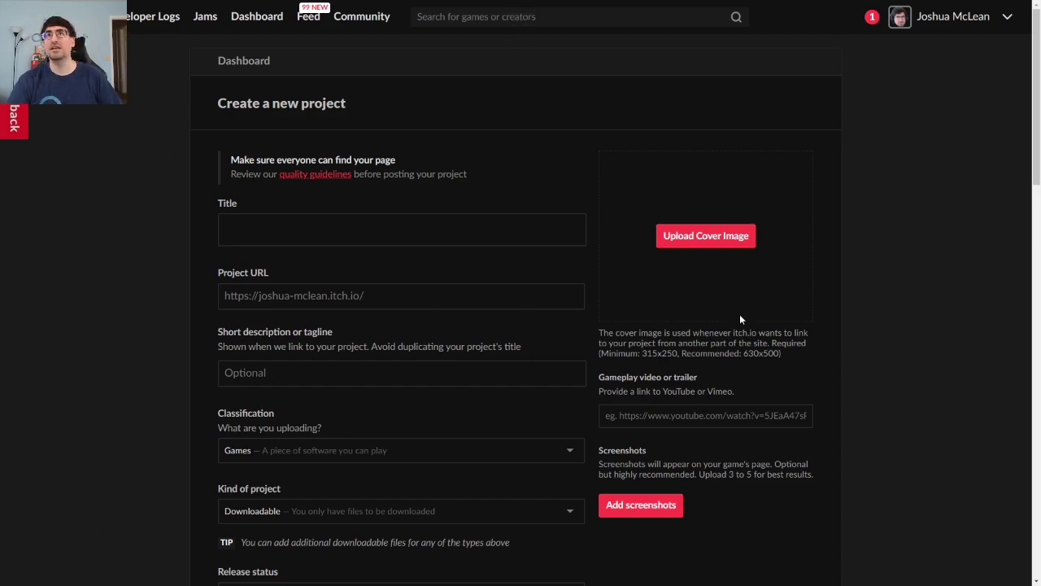
scroll(767, 297, down, 1)
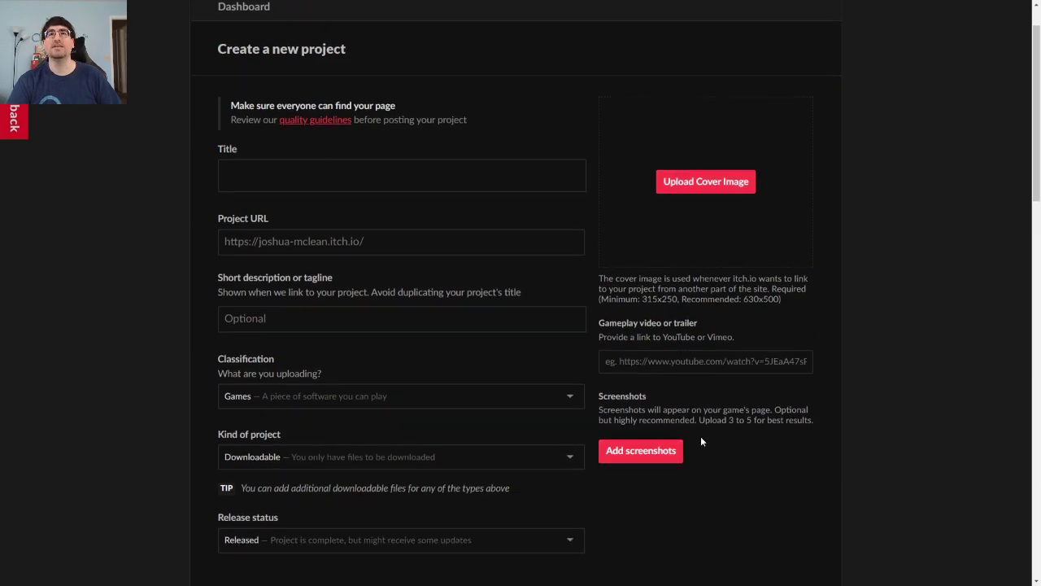
scroll(19, 268, down, 12)
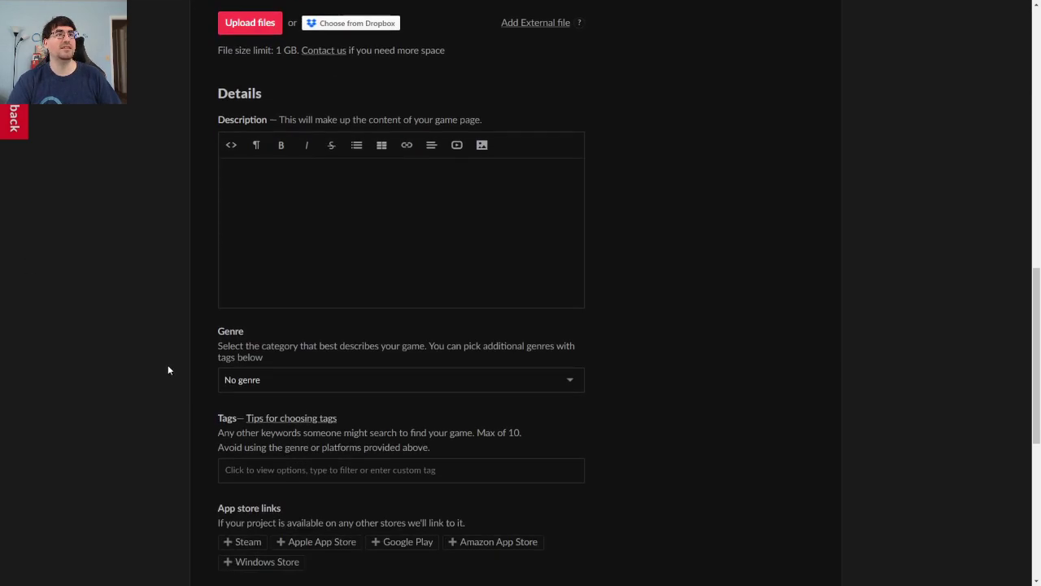
scroll(546, 454, down, 7)
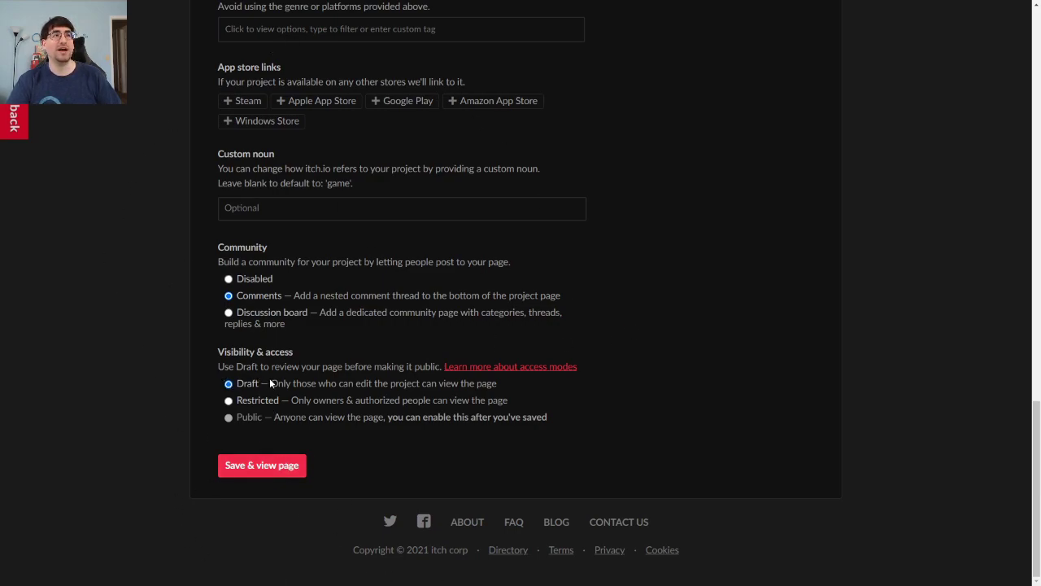
click(261, 465)
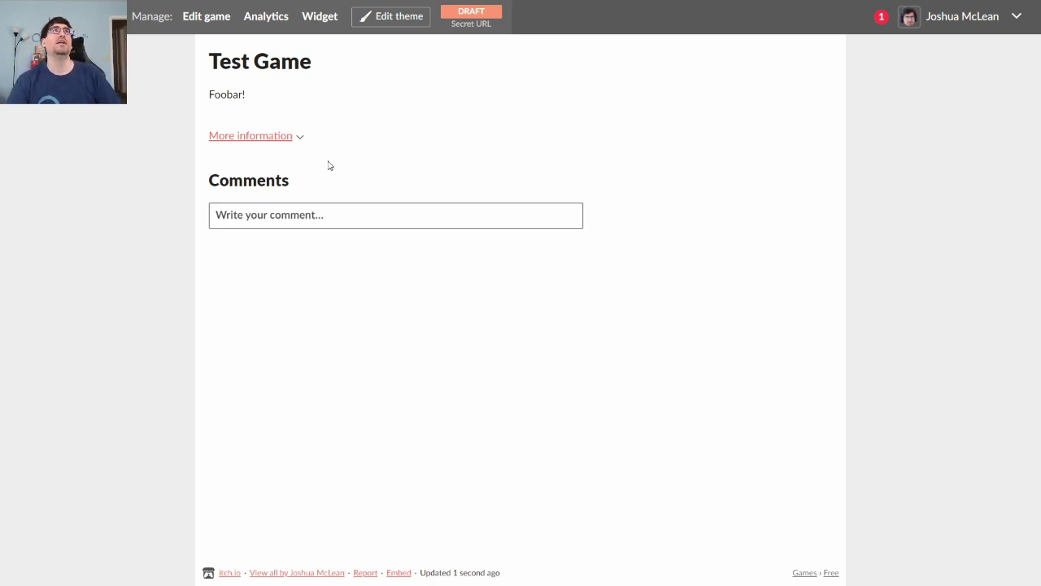
Try Public visibility in Test Game's project settings, switch back to Draft and return to the game page without saving
click(198, 18)
scroll(195, 253, down, 5)
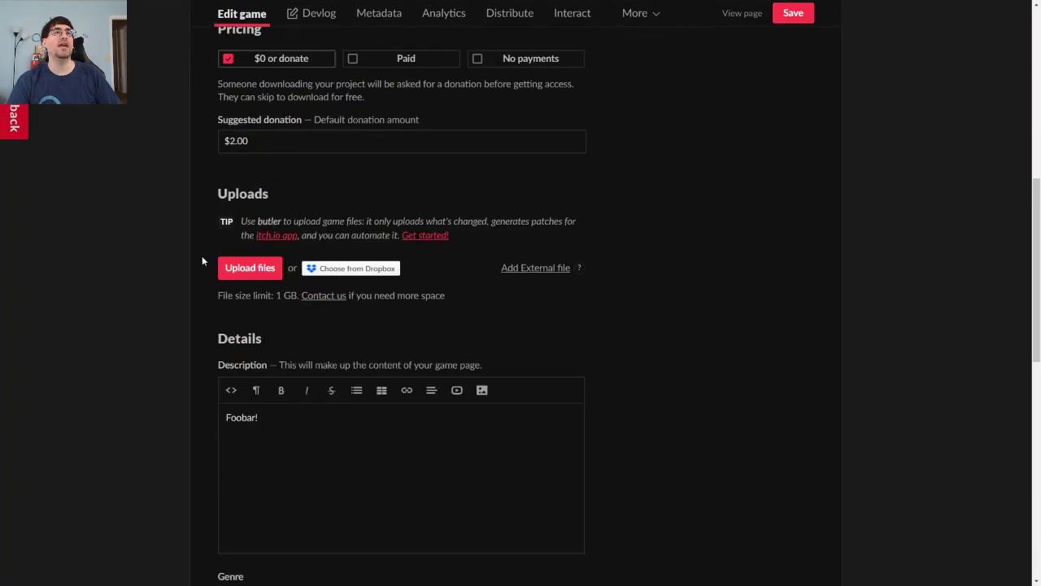
scroll(200, 256, down, 10)
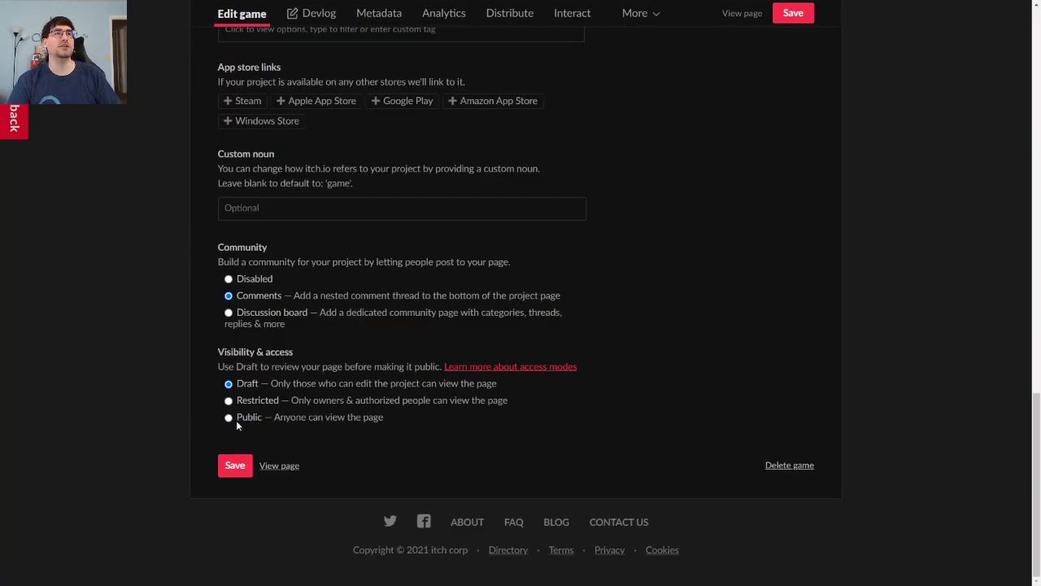
click(236, 420)
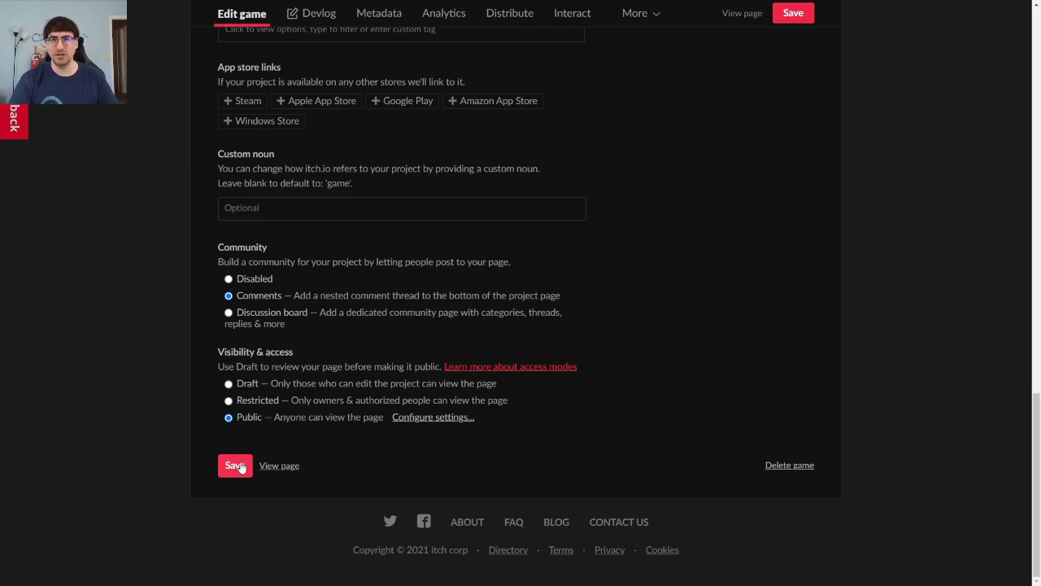
click(248, 383)
click(286, 467)
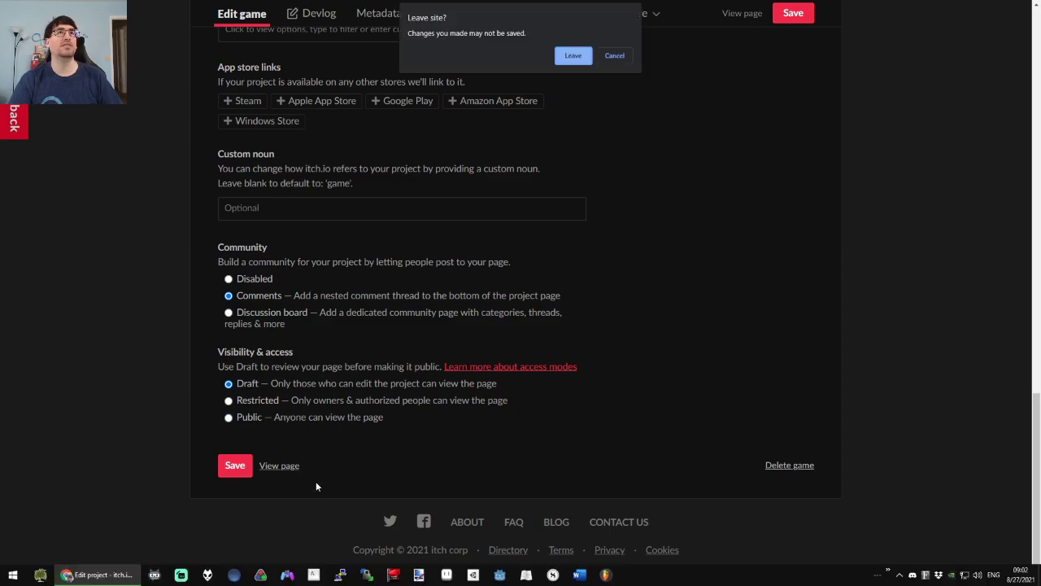
click(579, 58)
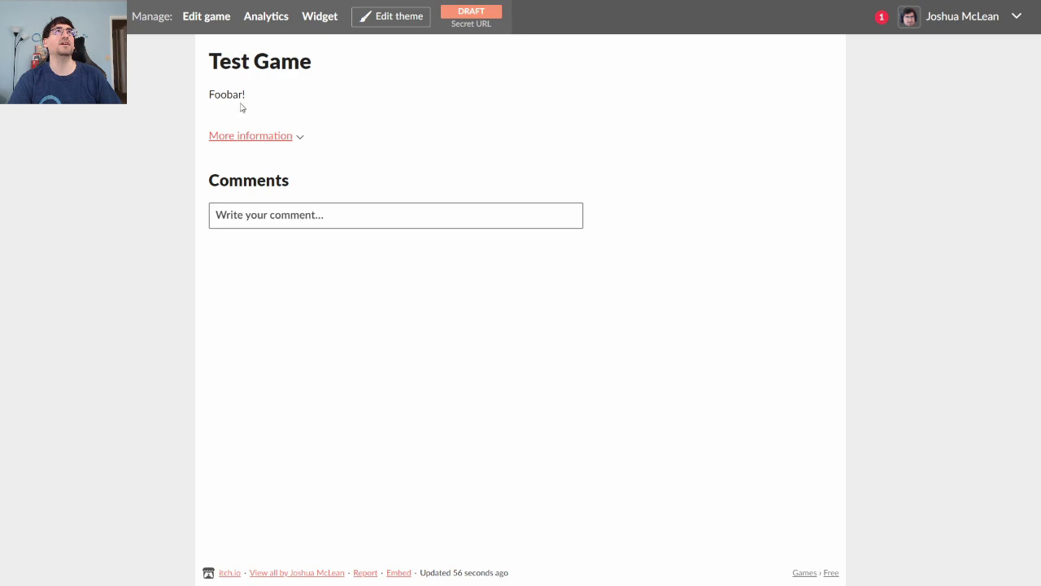
Open the theme editor for the Test Game page and examine its color, font, layout, image and custom CSS options
click(400, 19)
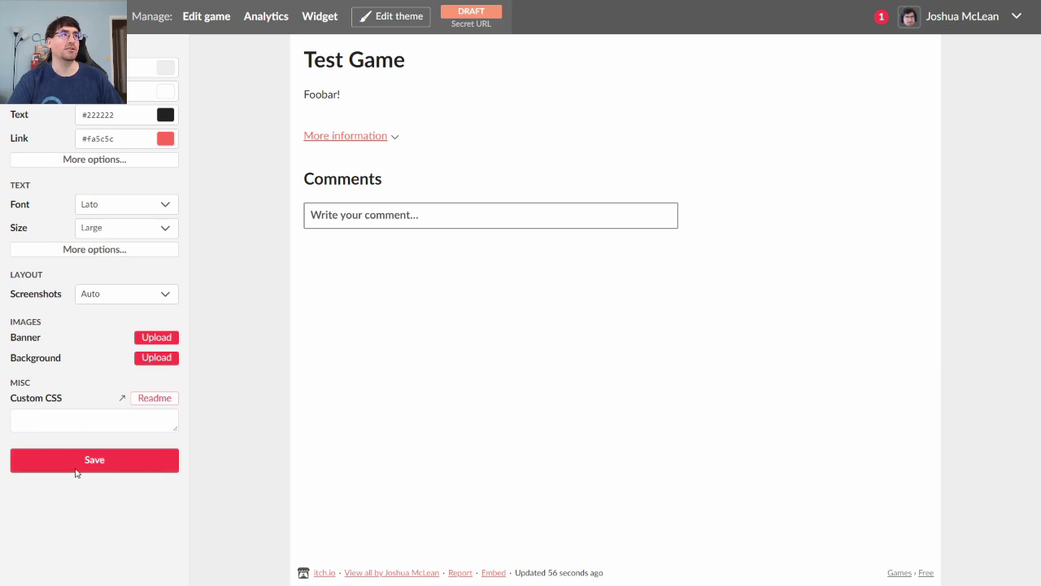
click(82, 413)
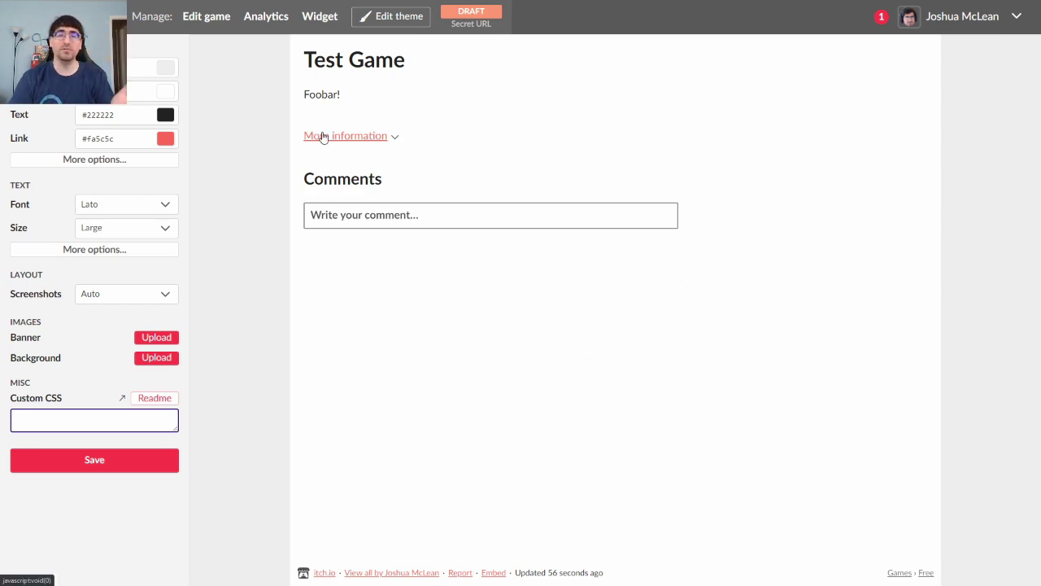
click(395, 112)
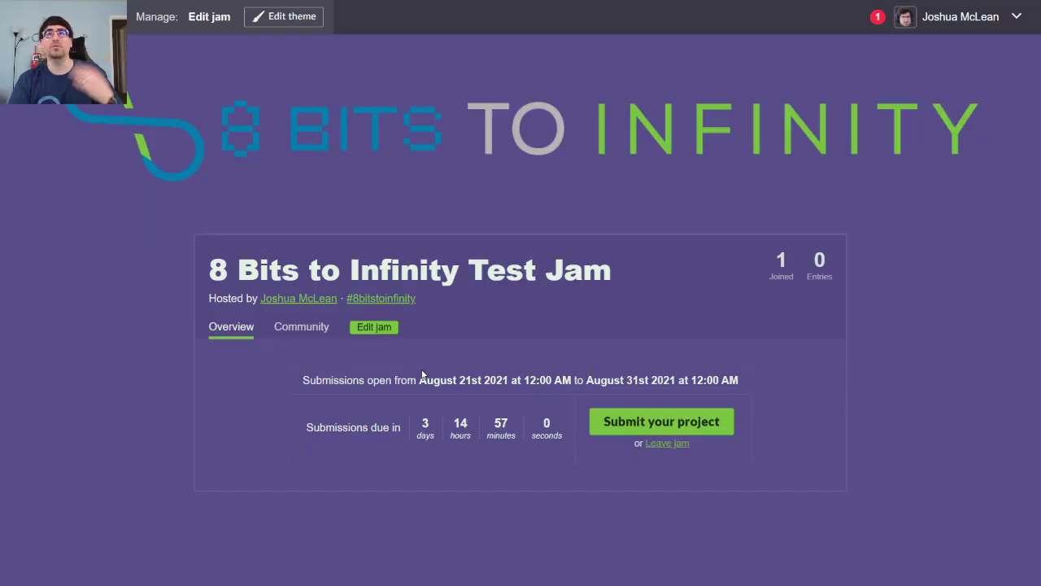
Start a project submission to the test jam and choose the existing game Elemental Battle
click(621, 419)
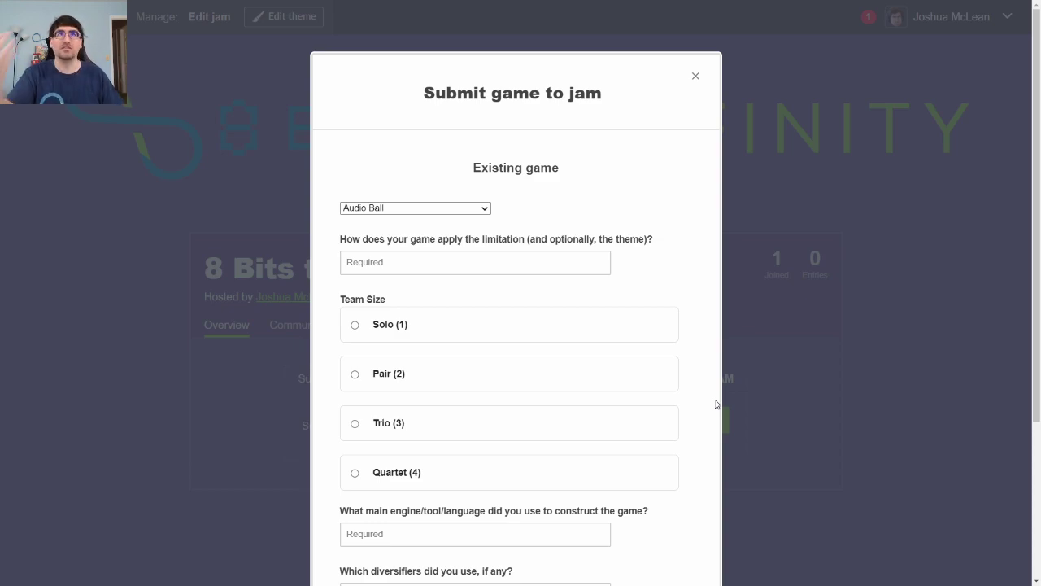
click(440, 209)
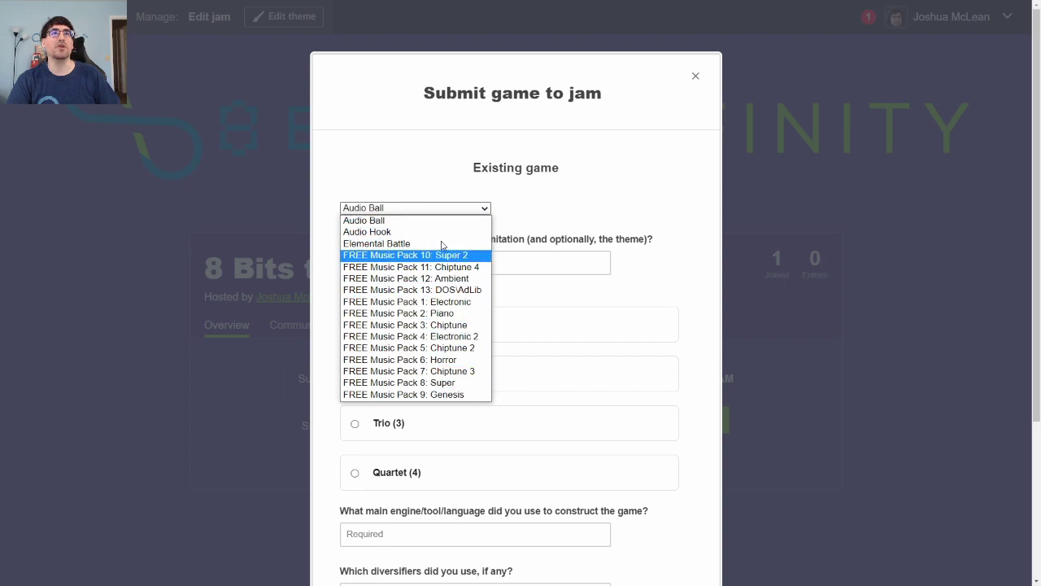
click(380, 243)
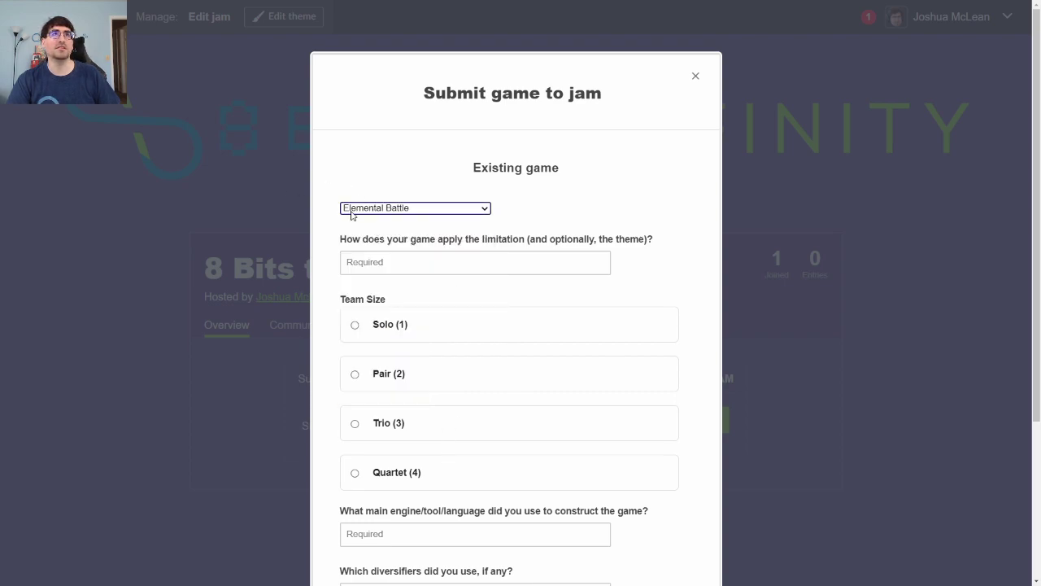
Answer the limitation question with "dfghdsfh", team size with Trio (3) and engine with "sdfgsdf", submit the game and dismiss the confirmation
click(446, 261)
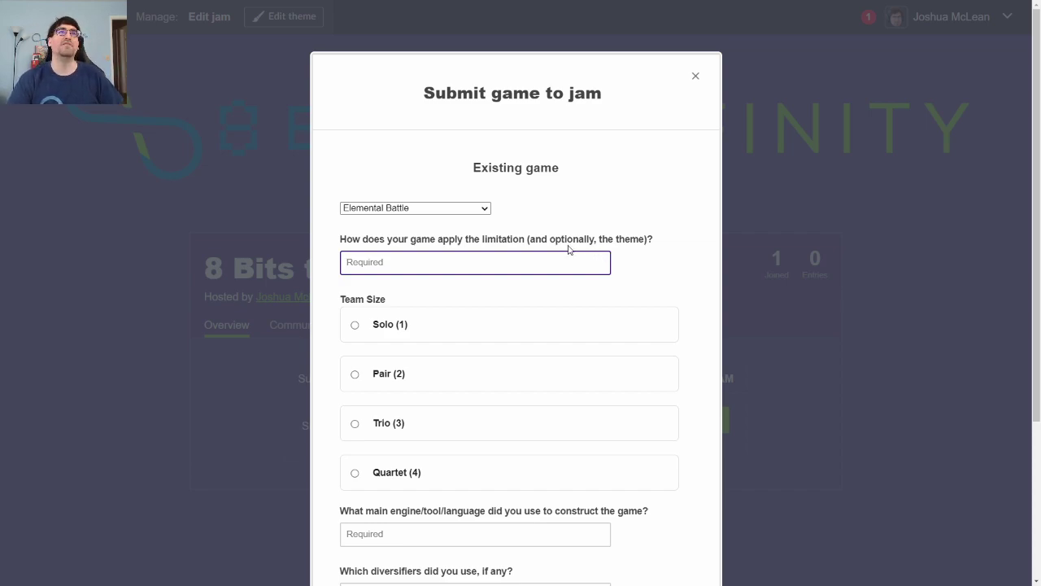
scroll(488, 329, down, 1)
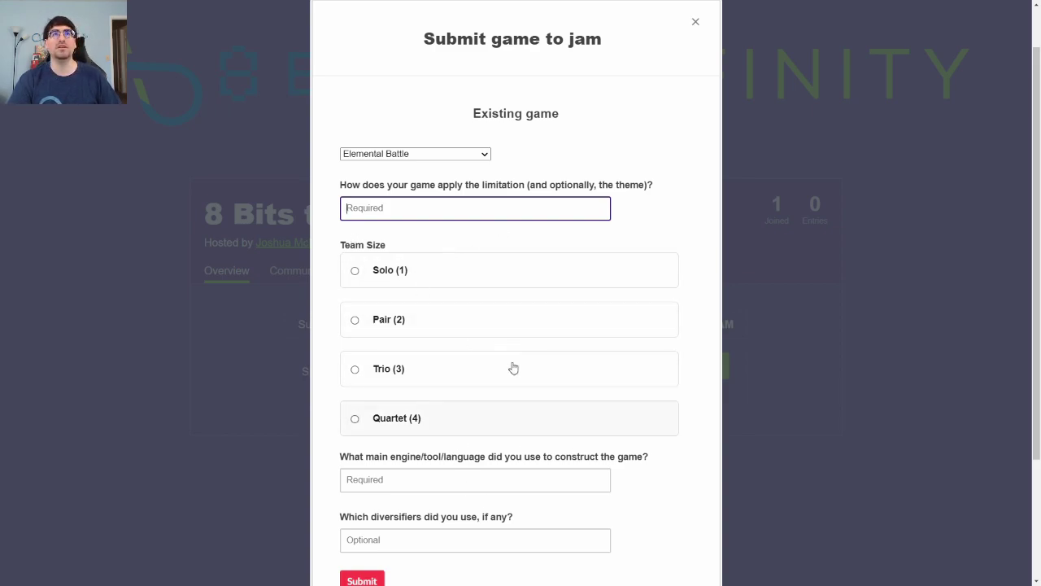
scroll(505, 353, down, 1)
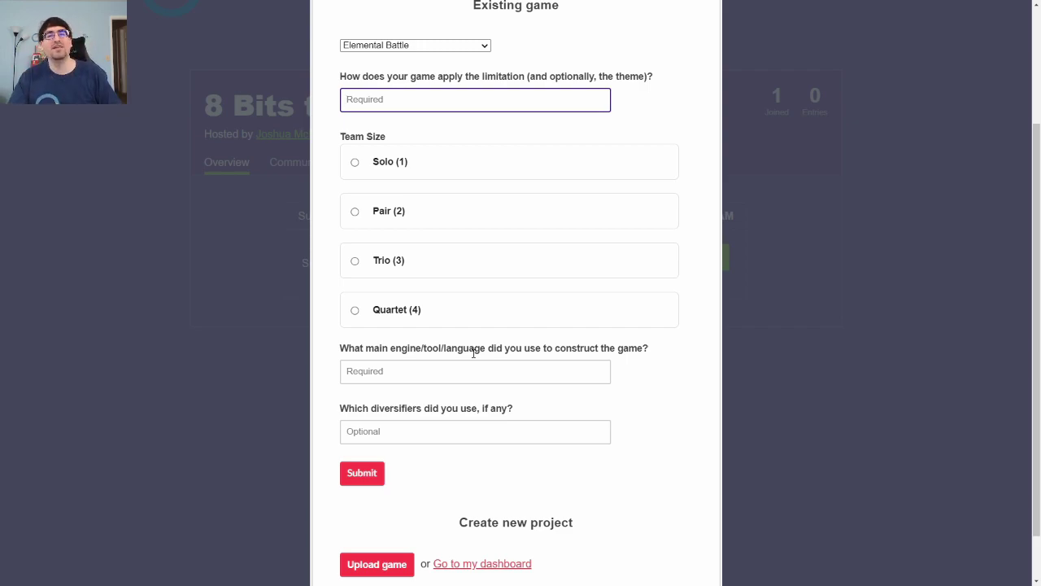
scroll(497, 527, down, 1)
click(478, 389)
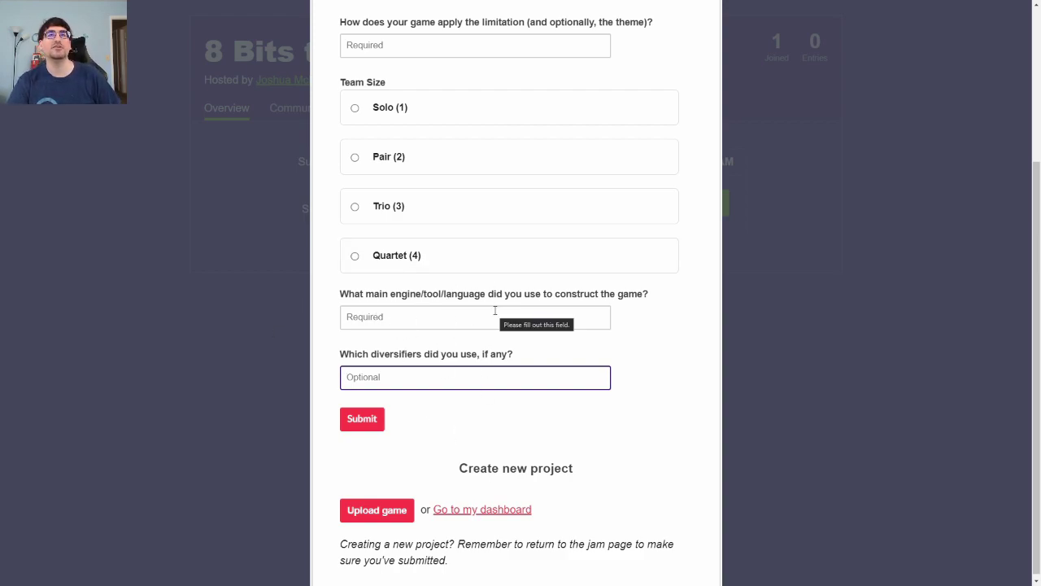
scroll(494, 310, down, 1)
click(362, 416)
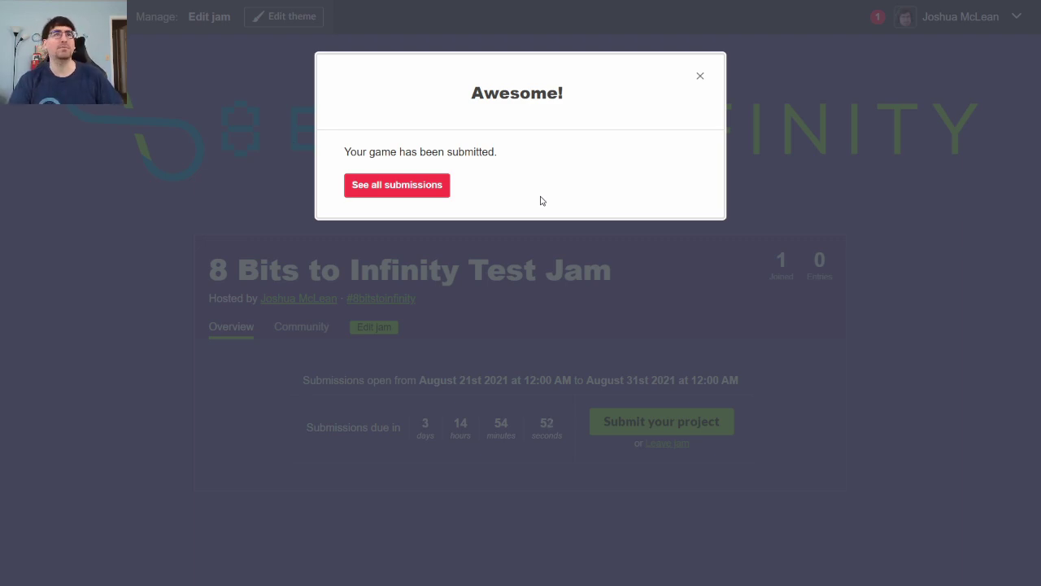
click(703, 75)
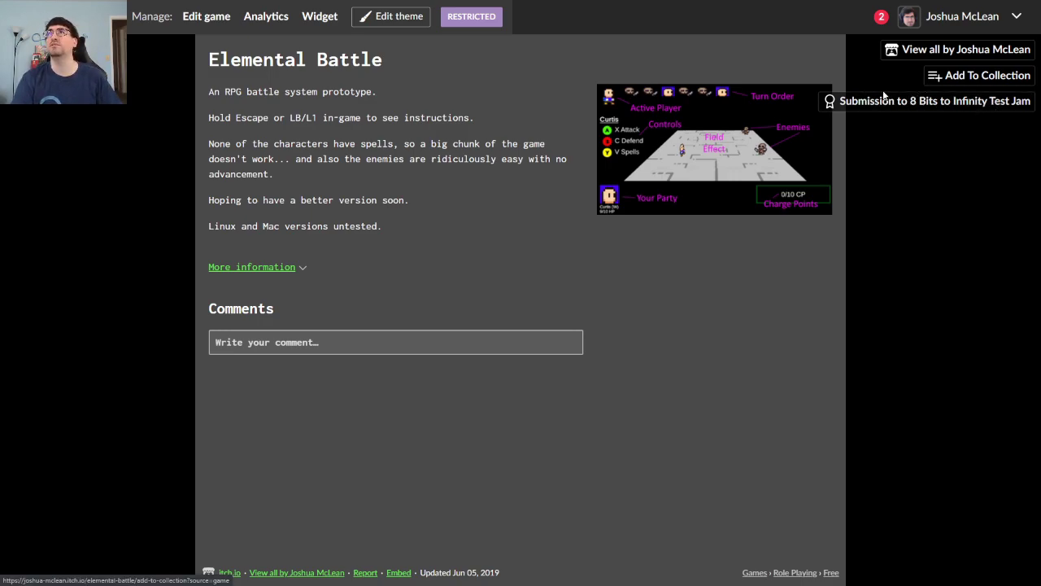
Open Elemental Battle's submission entry for the 8 Bits to Infinity Test Jam and review its answers and comment section
click(937, 100)
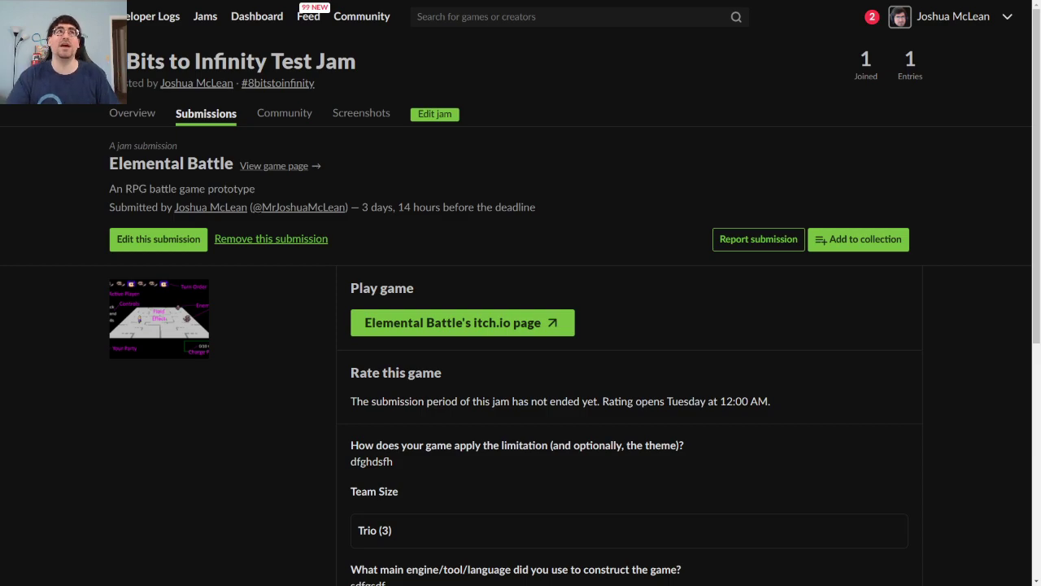
scroll(733, 357, down, 5)
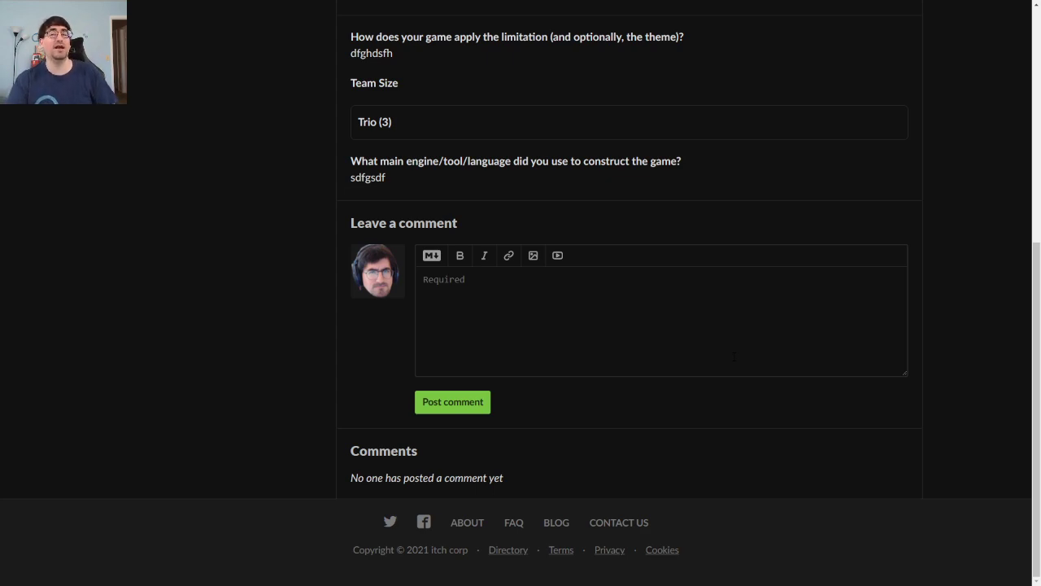
scroll(350, 362, up, 1)
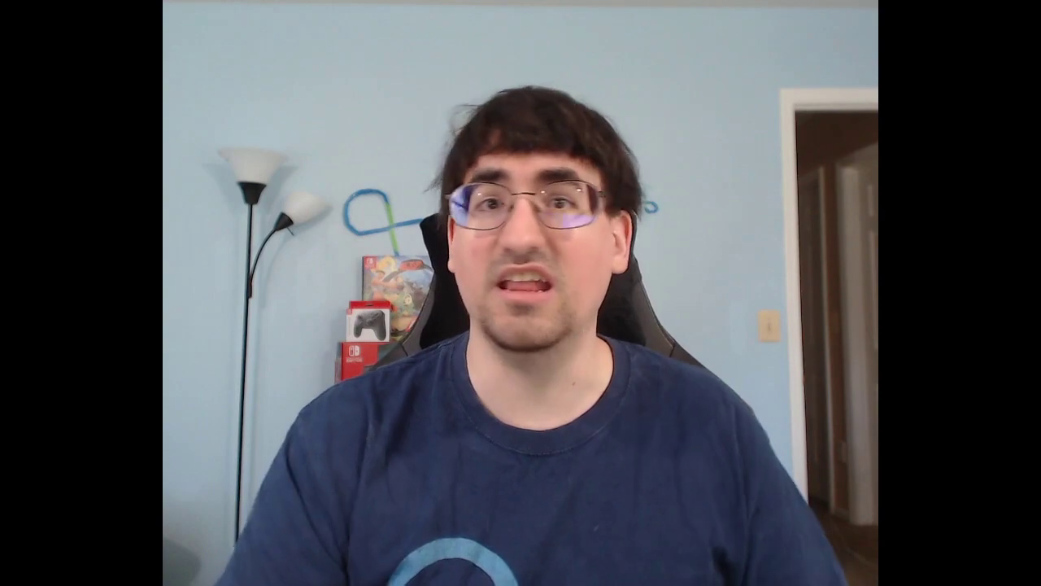